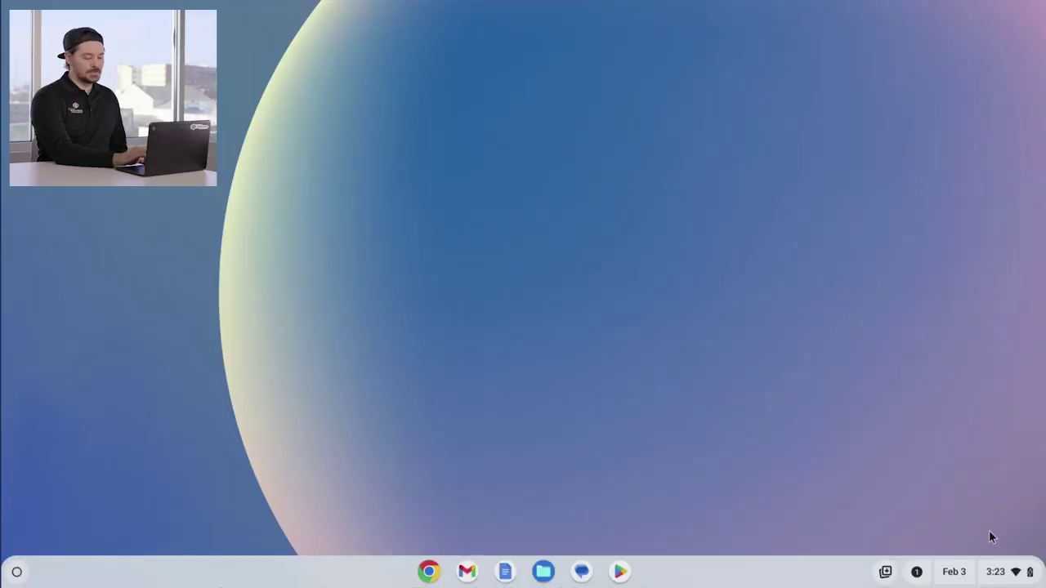
In Settings under Advanced > Developers, turn on the Linux development environment (450 MB download)
left_click(1001, 572)
left_click(1019, 529)
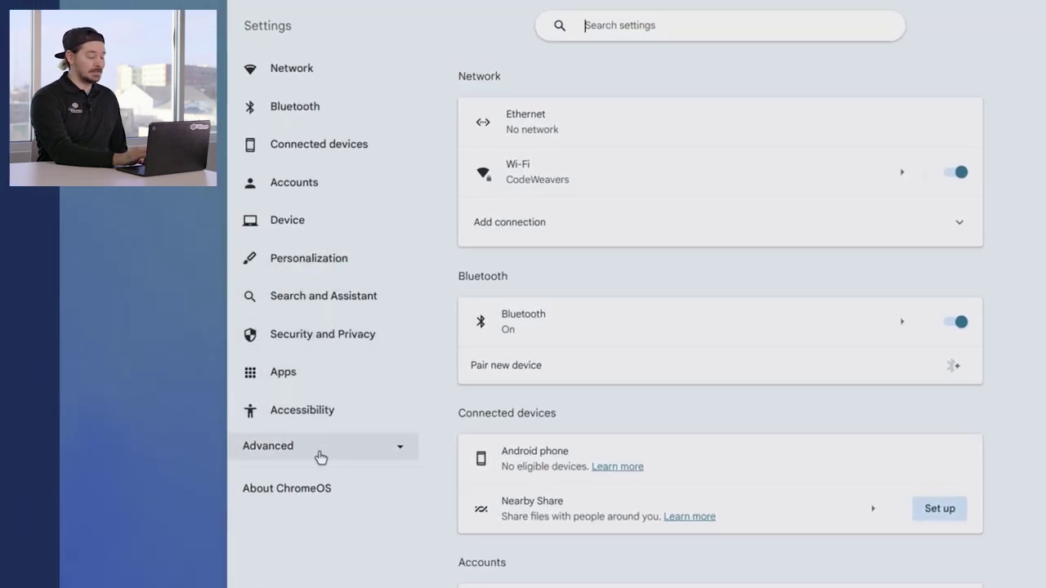
left_click(319, 448)
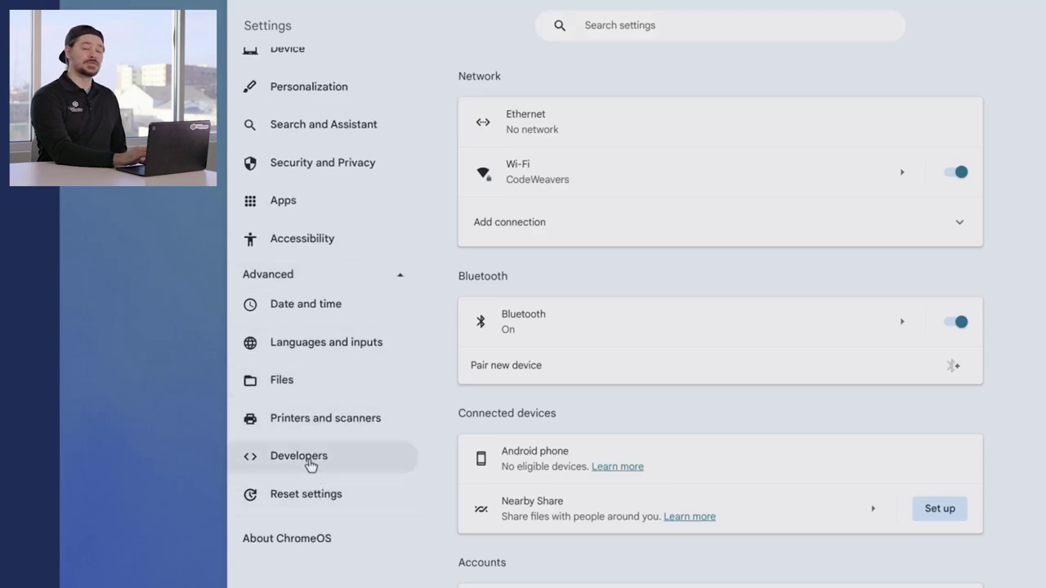
left_click(303, 458)
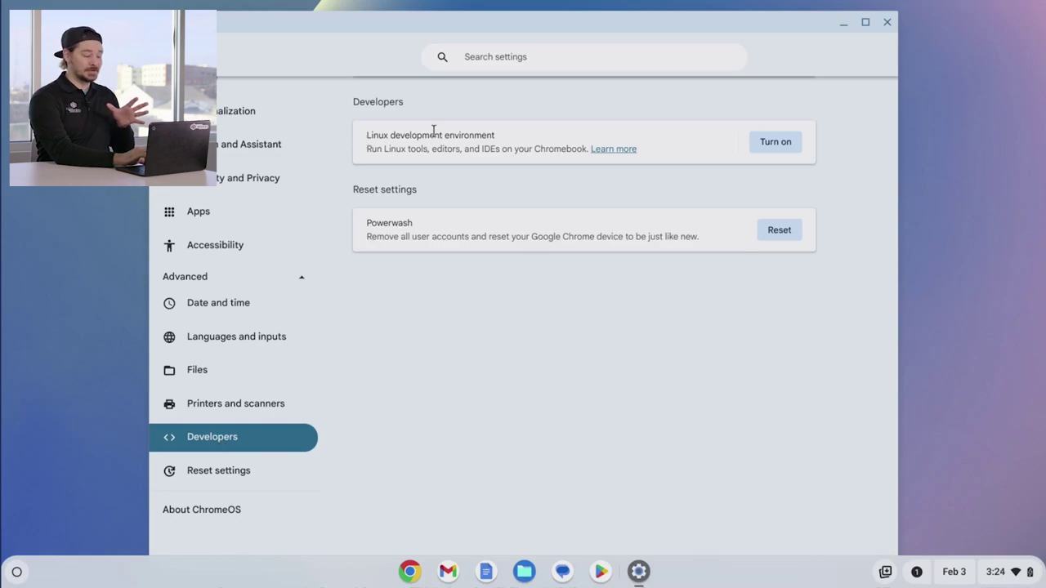
left_click(777, 145)
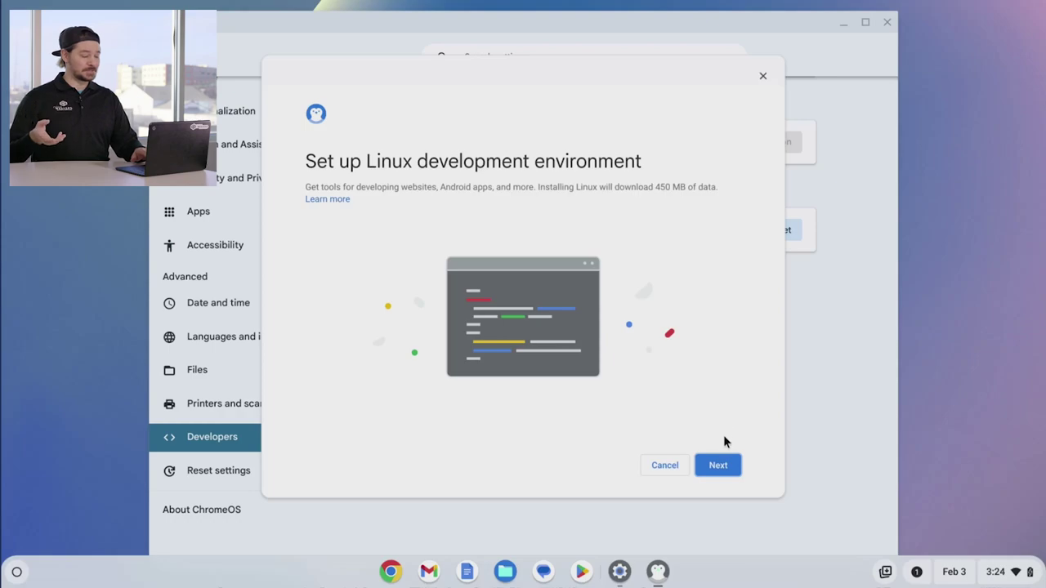
Set a custom Linux disk size of about 24 GB instead of the recommended 10 GB
left_click(722, 465)
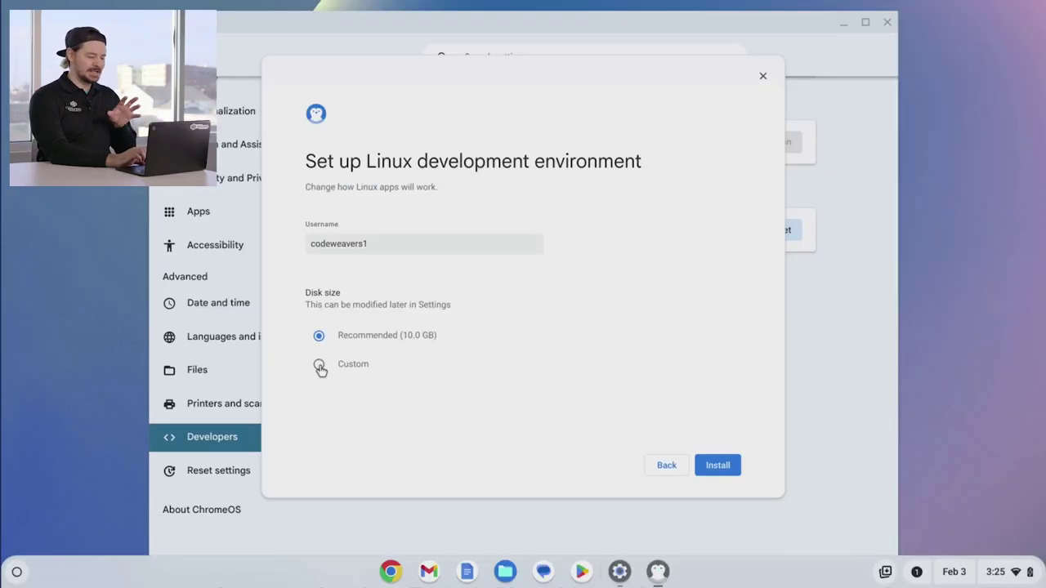
left_click(319, 367)
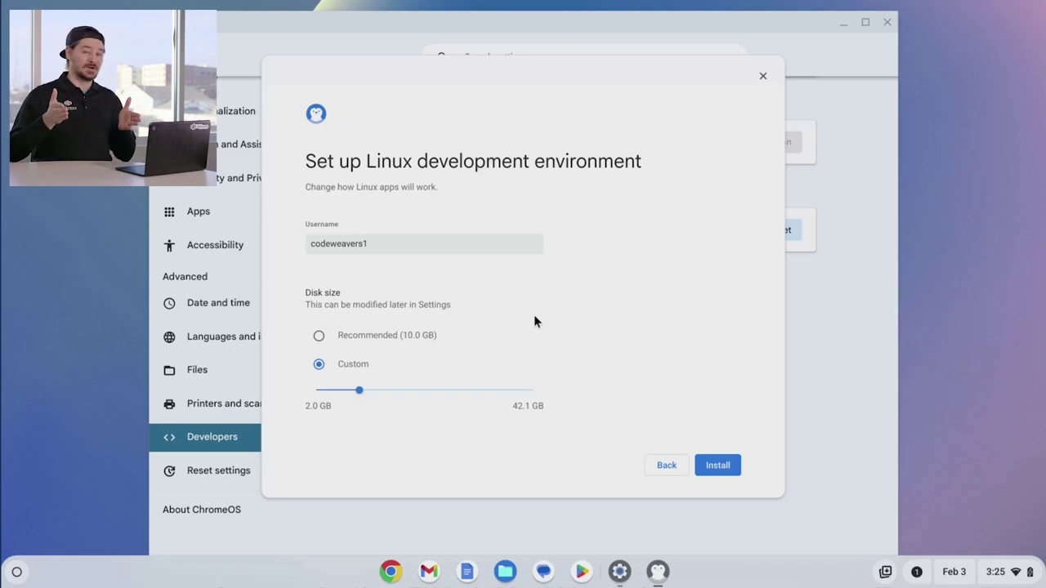
left_click_drag(359, 390, 408, 391)
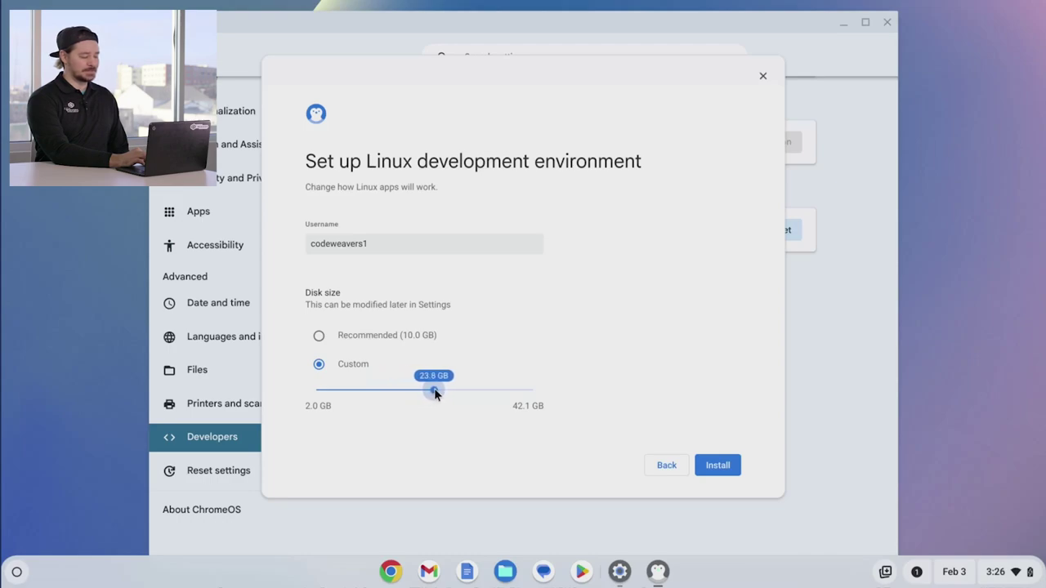
left_click_drag(439, 393, 440, 392)
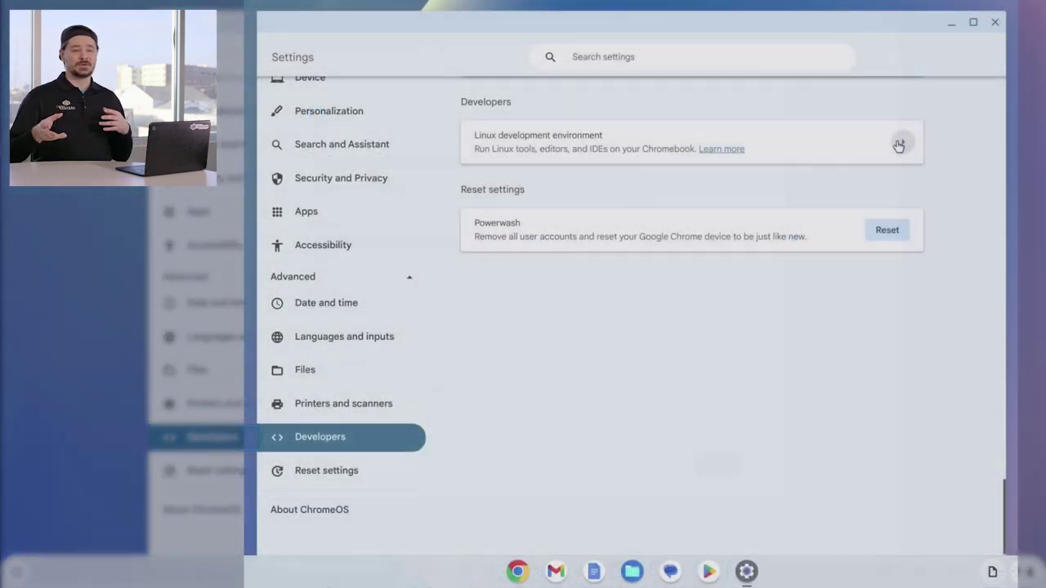
Delete the existing Linux environment and start installing Linux with the chosen disk size
left_click(899, 139)
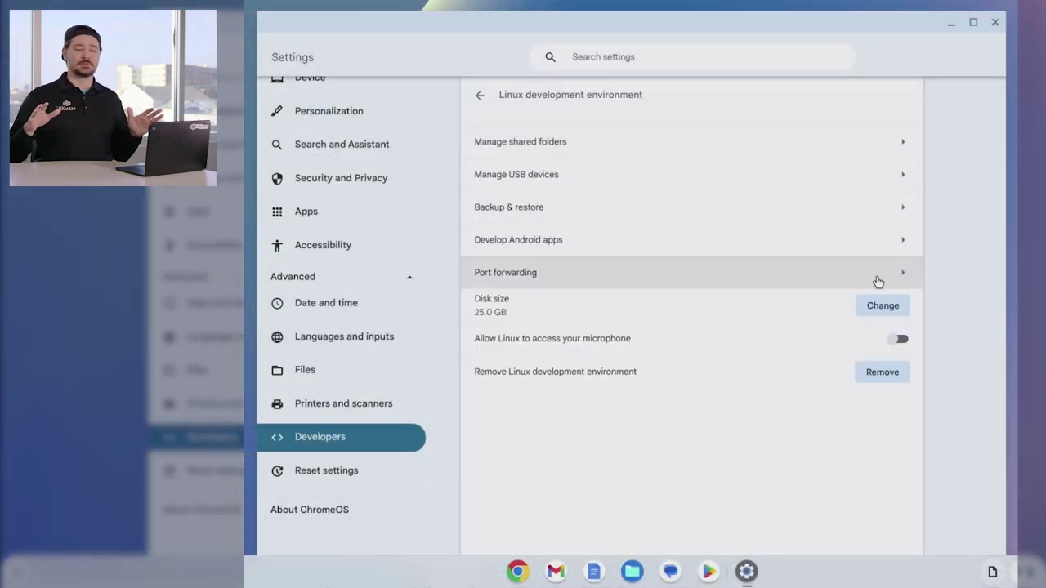
left_click(878, 374)
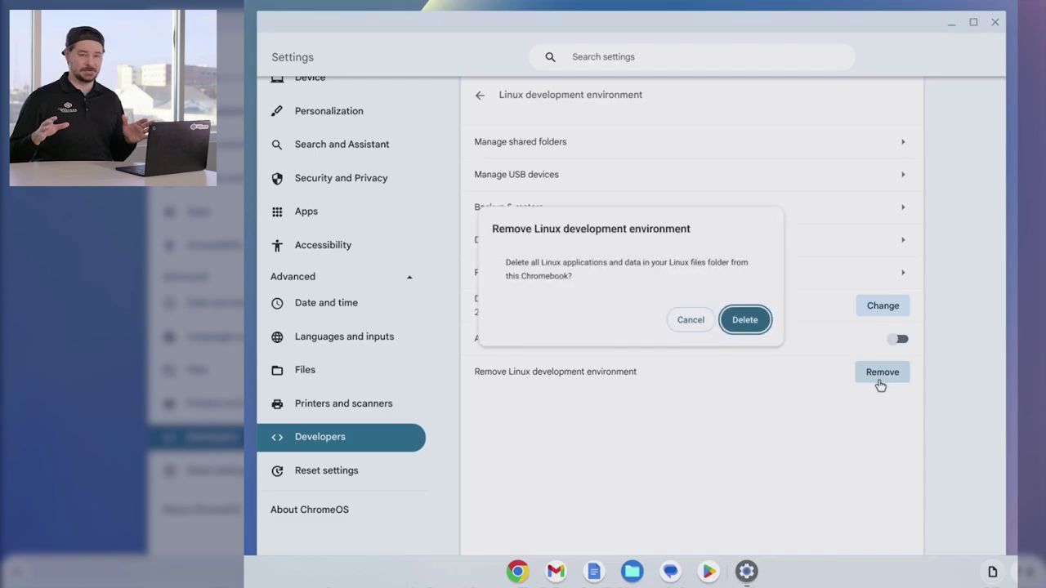
left_click(744, 317)
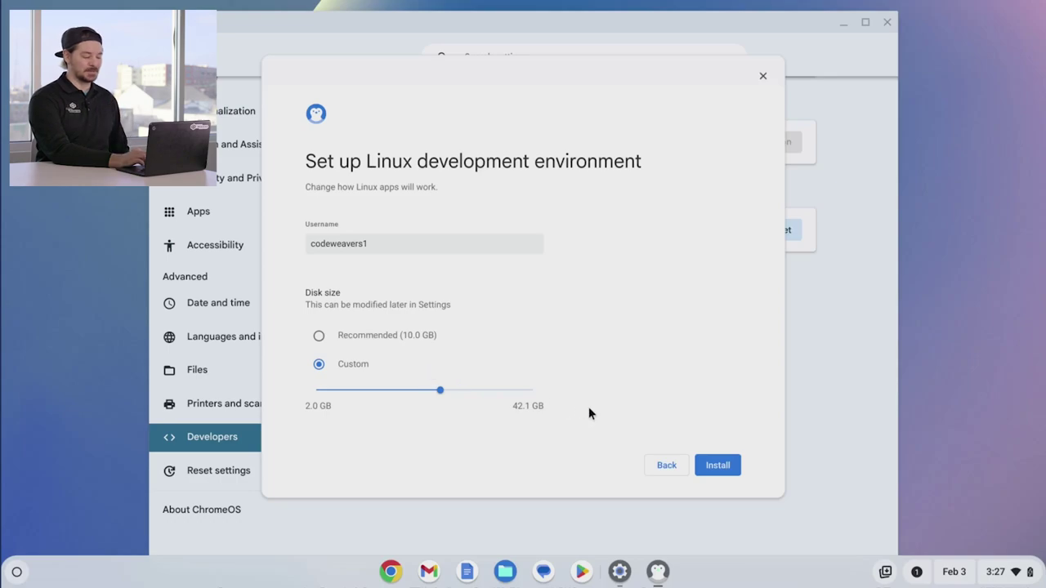
left_click(717, 465)
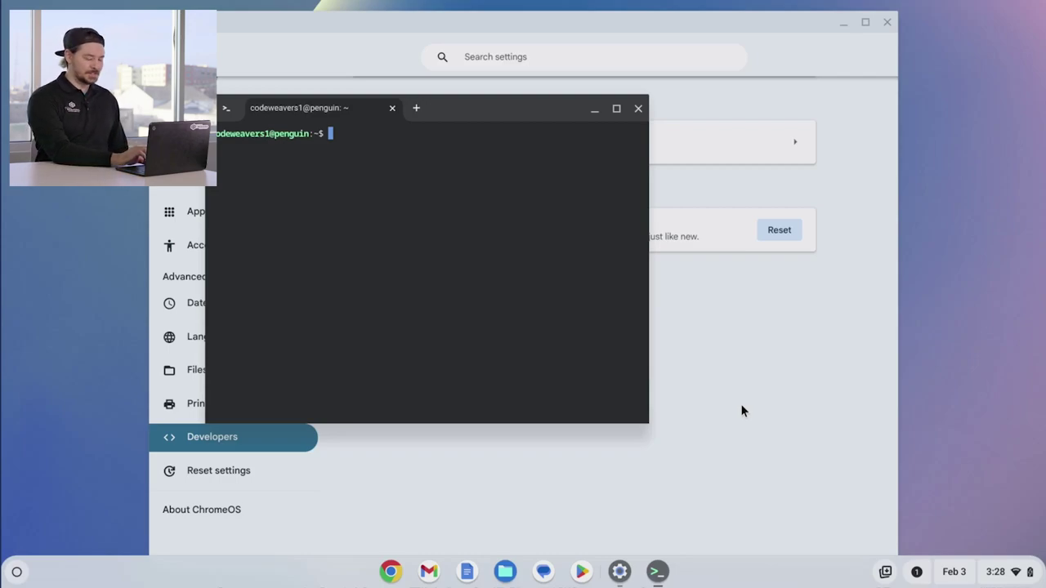
Close the Linux terminal and the ChromeOS Settings window once installation finishes
left_click(638, 107)
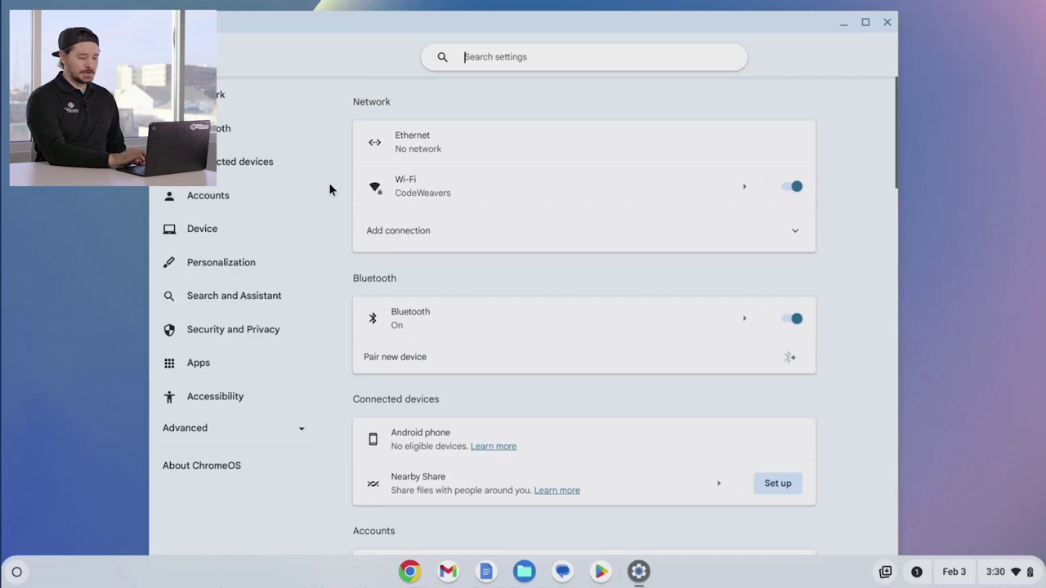
left_click(887, 22)
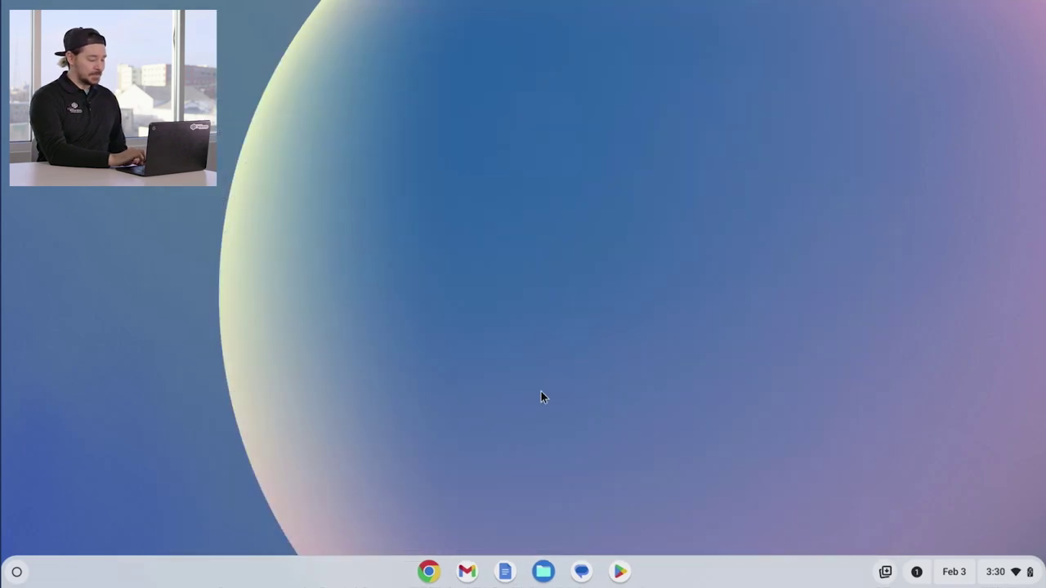
Open Chrome and load the codeweavers.com website
left_click(428, 572)
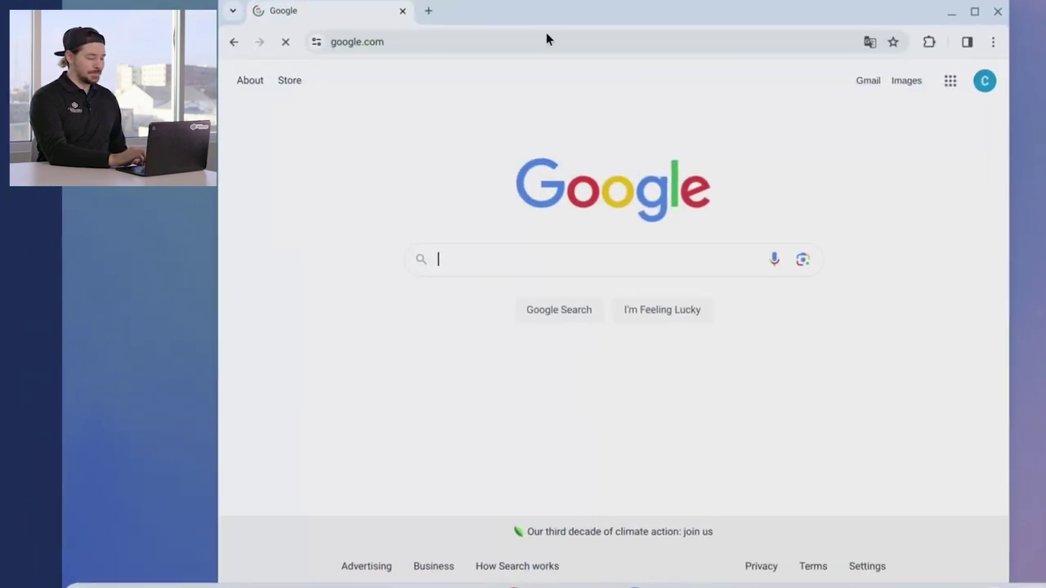
left_click(566, 39)
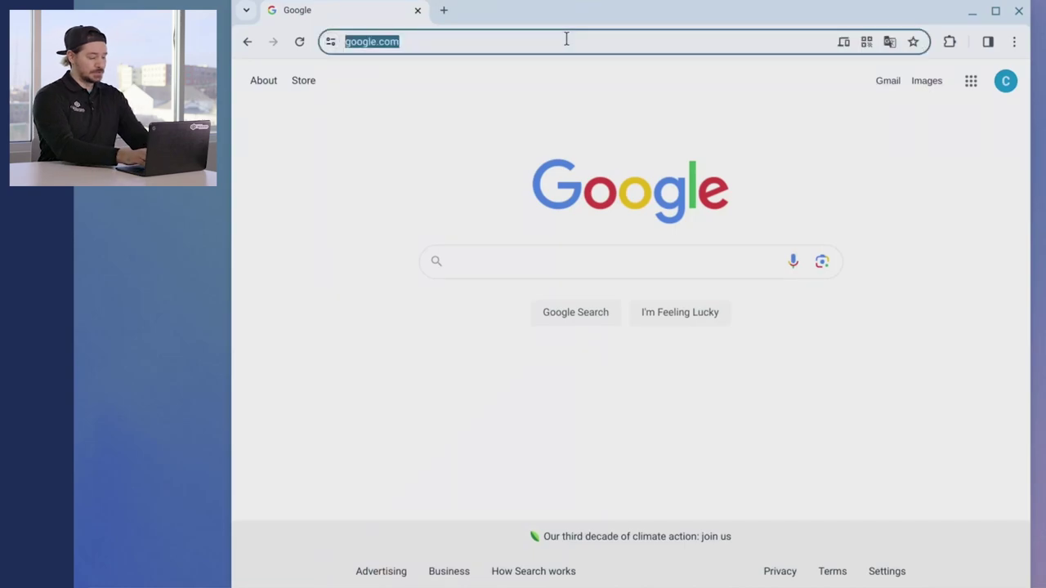
type("code")
key("Return")
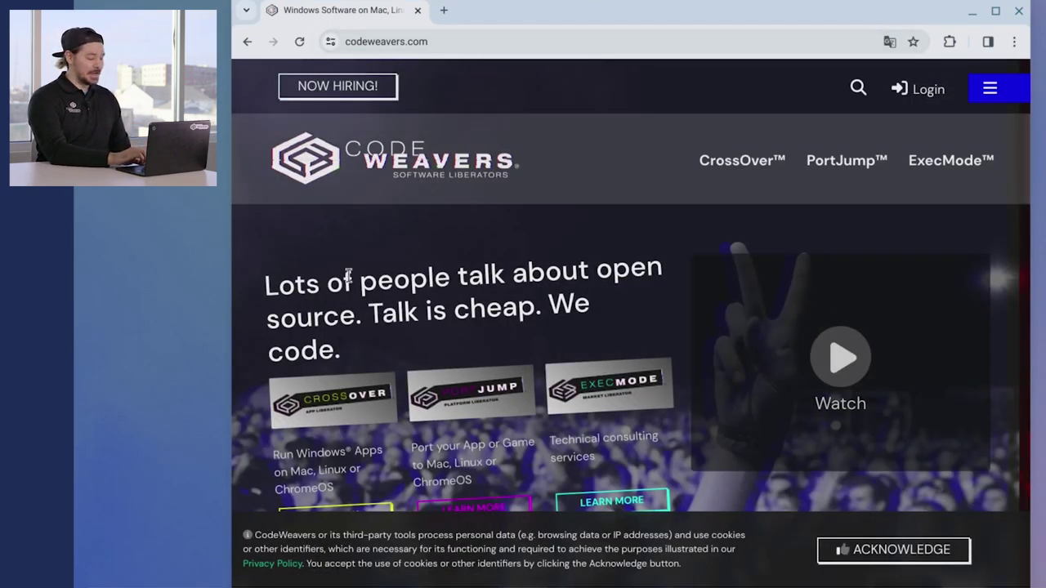
scroll(349, 276, "down", 3)
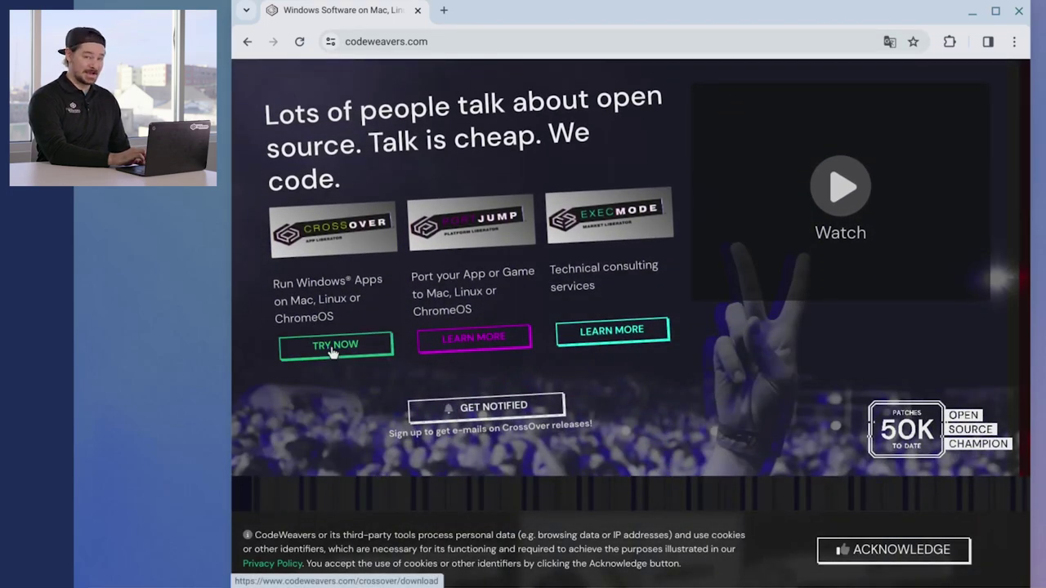
Fill in the trial form and download the CrossOver Linux trial crossover_23.7.1-1.deb
left_click(331, 347)
scroll(328, 310, "down", 5)
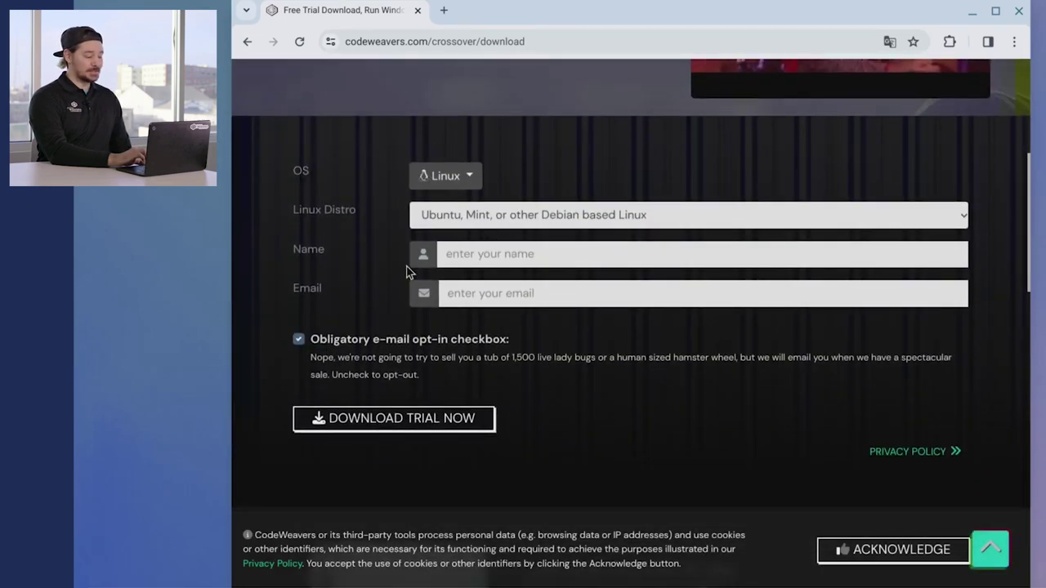
left_click(470, 254)
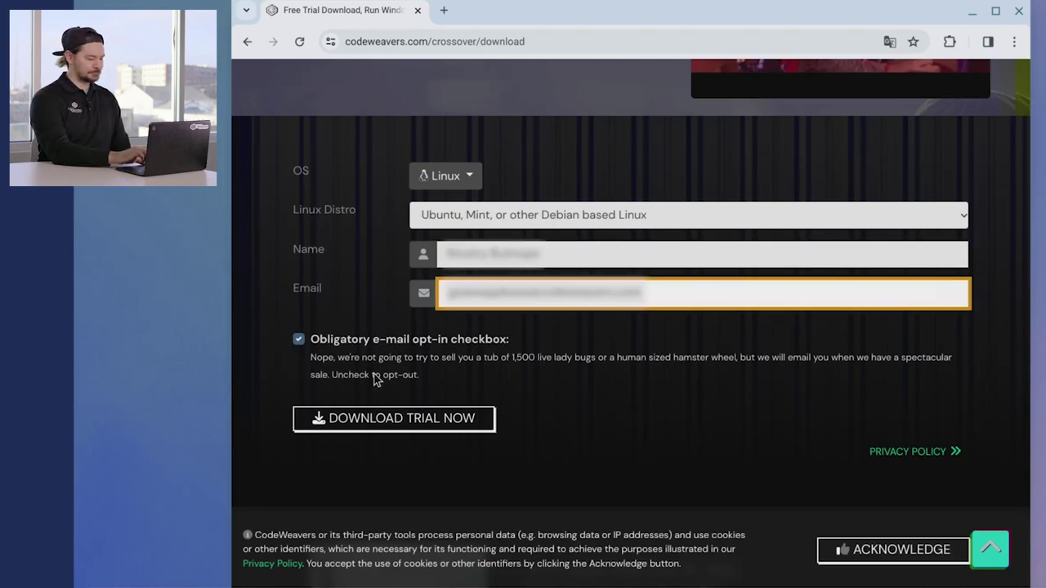
left_click(364, 421)
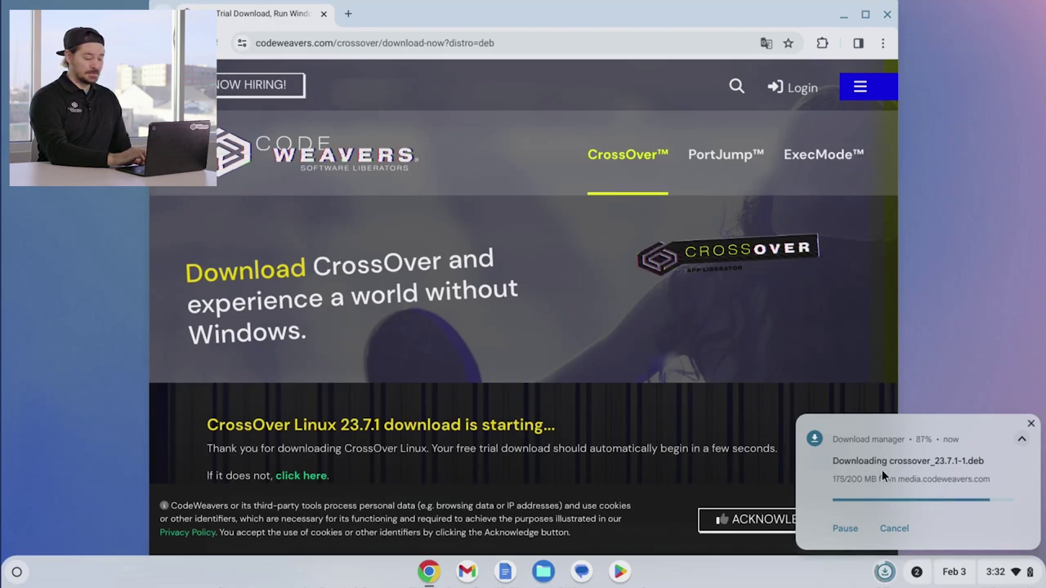
left_click(875, 527)
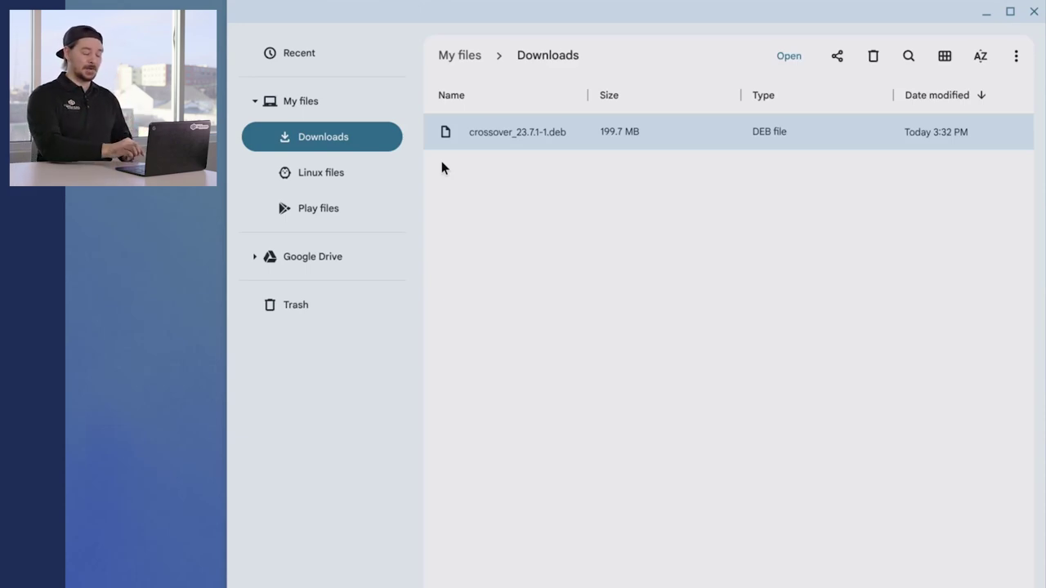
Copy crossover_23.7.1-1.deb from Downloads into Linux files
left_click_drag(488, 128, 339, 173)
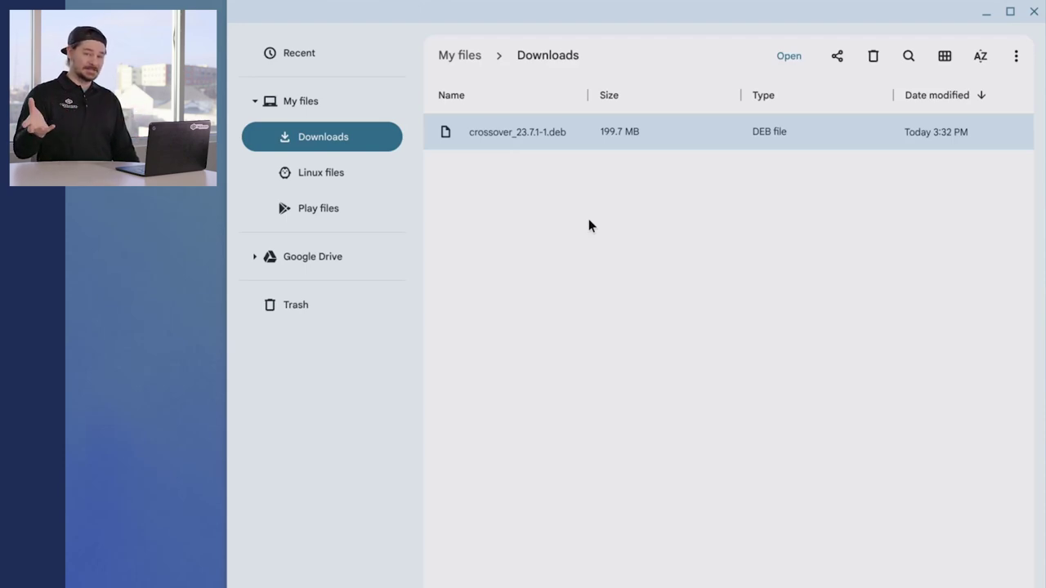
Install CrossOver 23.7.1-1 into Linux from crossover_23.7.1-1.deb in Linux files
left_click(537, 191)
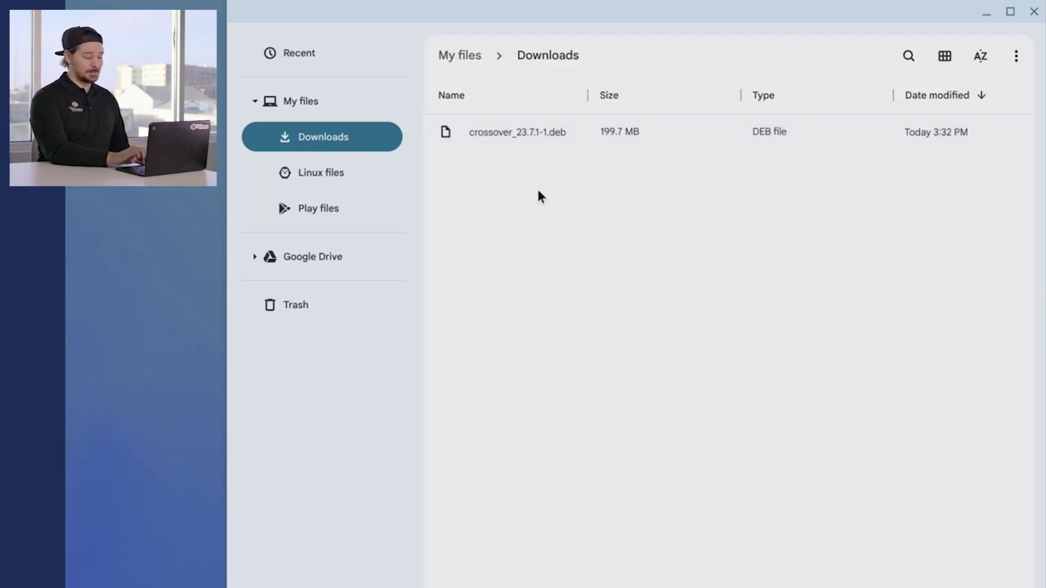
left_click(358, 174)
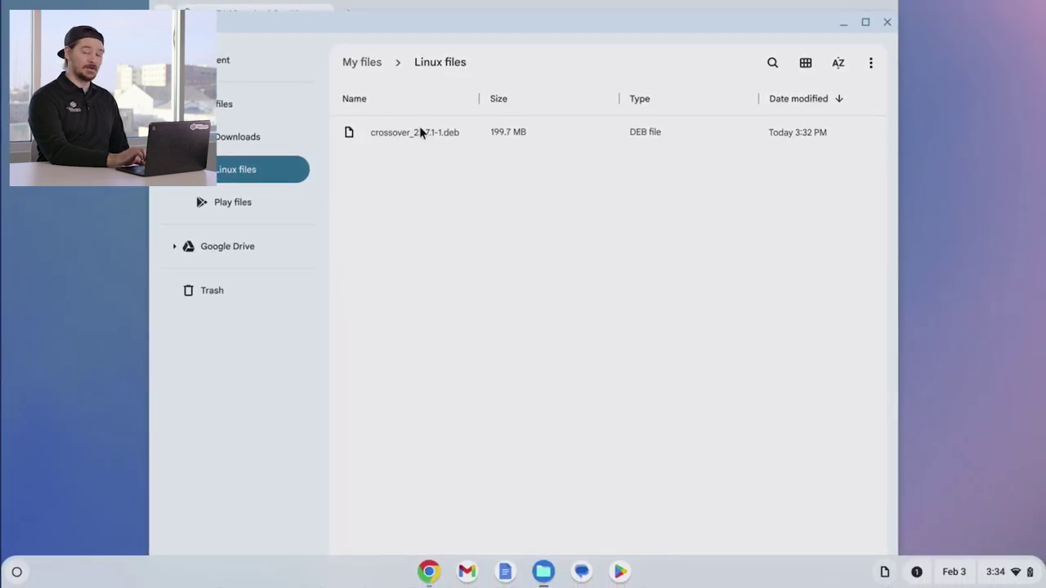
double_click(420, 131)
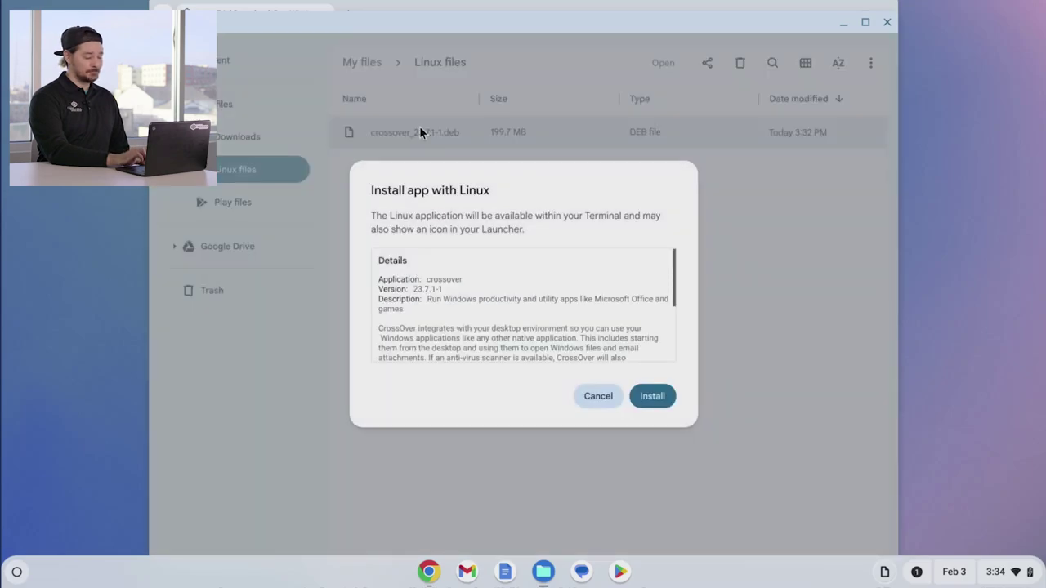
left_click(663, 401)
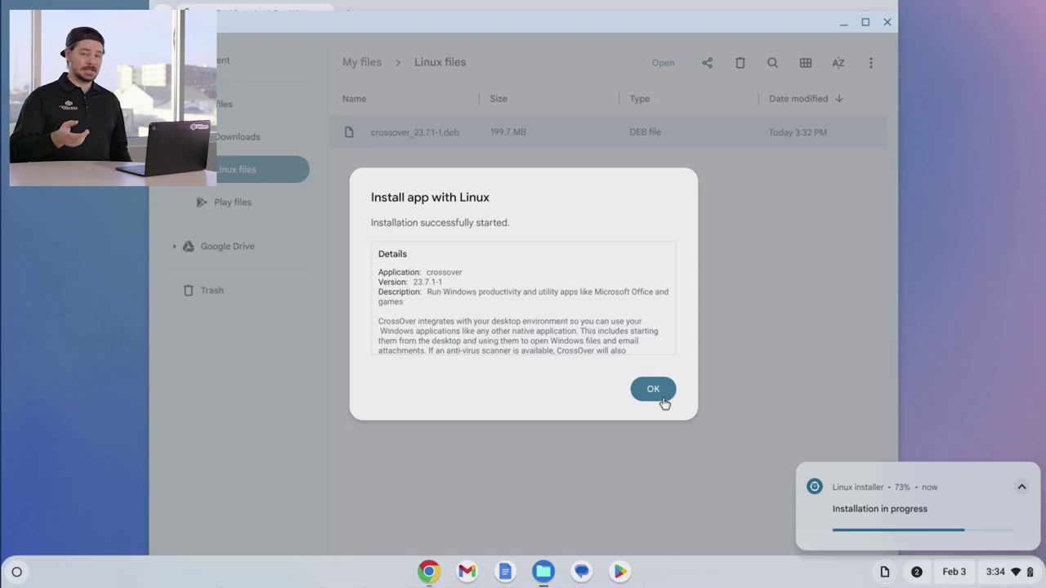
left_click(653, 389)
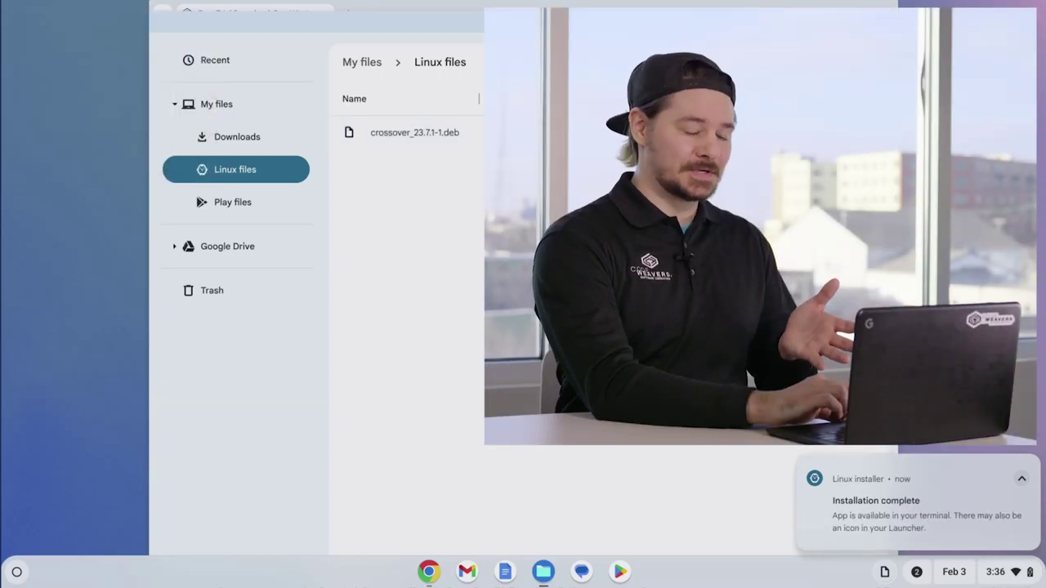
Search the launcher for 'crossover' and launch the CrossOver app from the results
key("super")
type("cro")
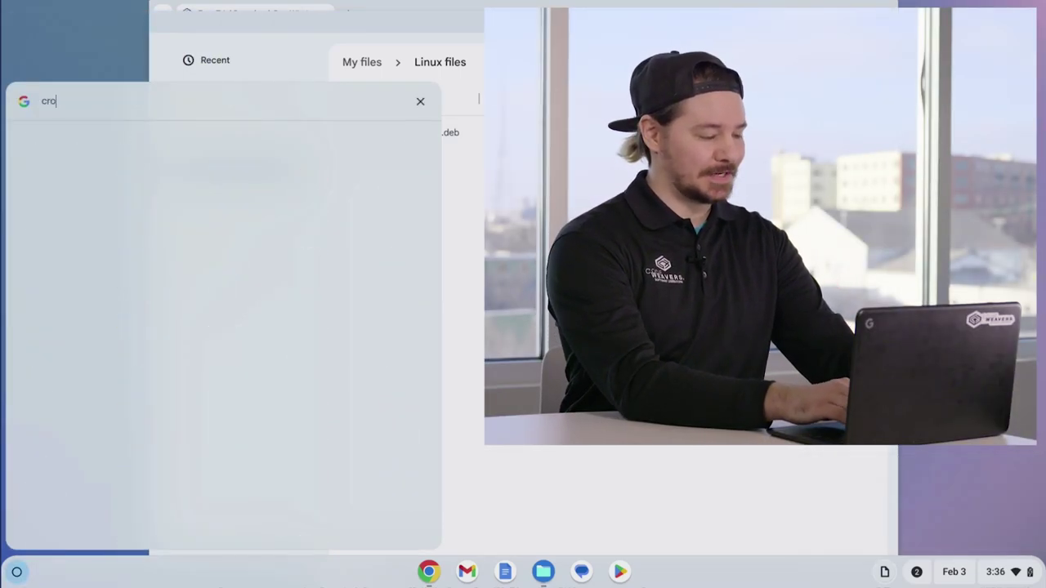
type("ssover")
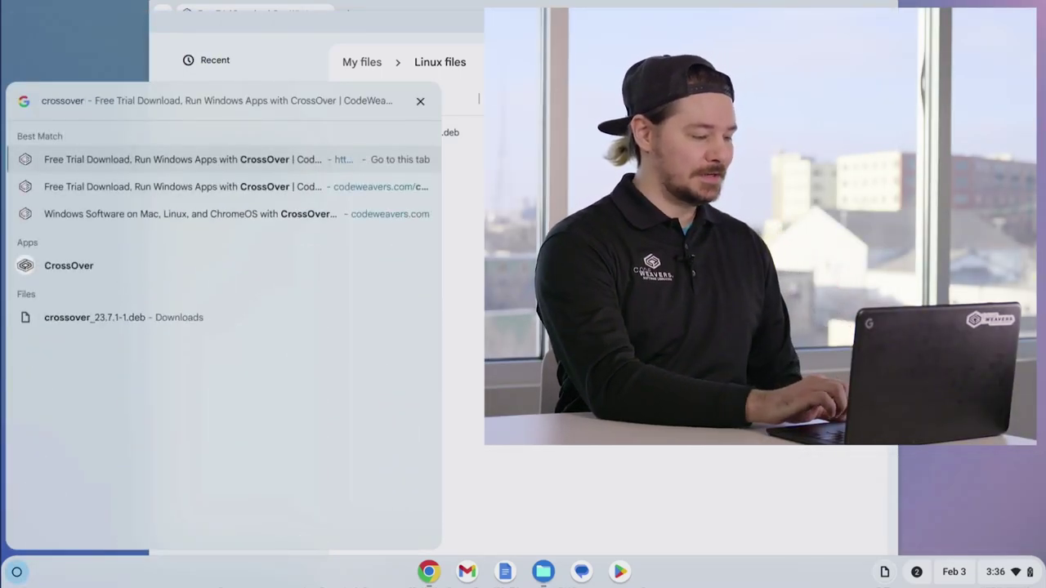
left_click(166, 266)
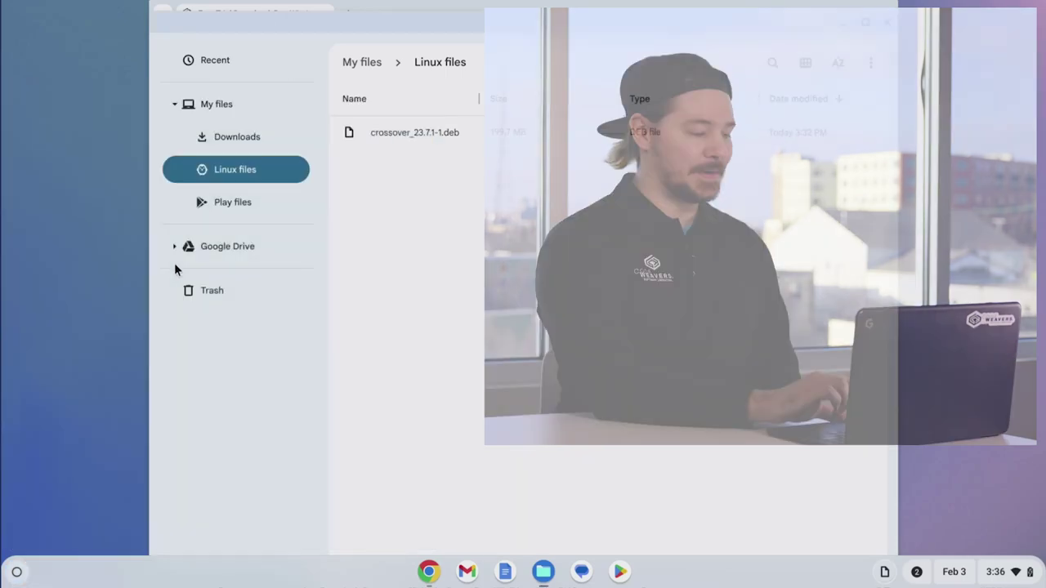